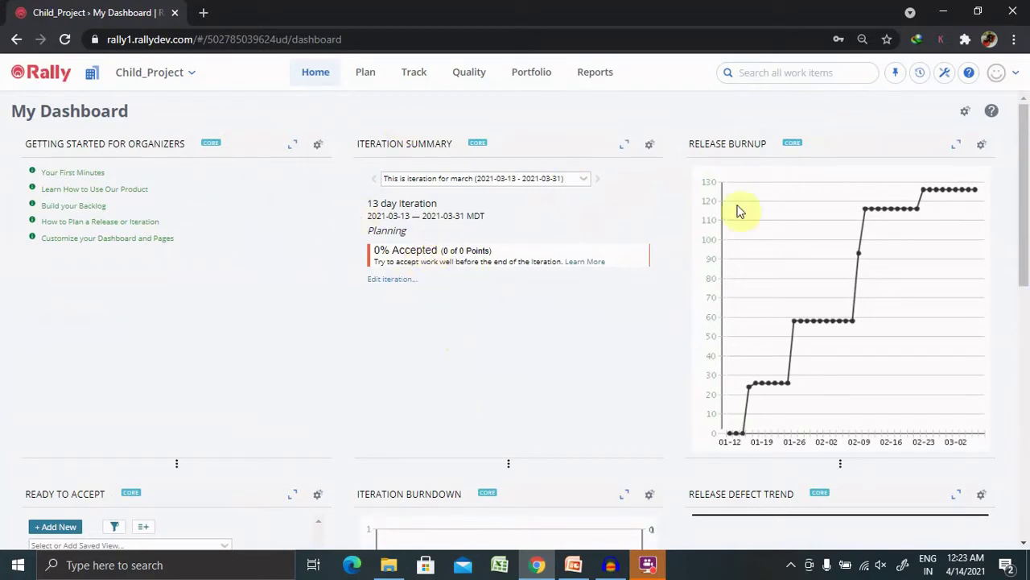
Open the Priority field from the Defect fields of Demo _Project in Workspace 1 for editing.
{"action": "left_click", "coordinate": [948, 76]}
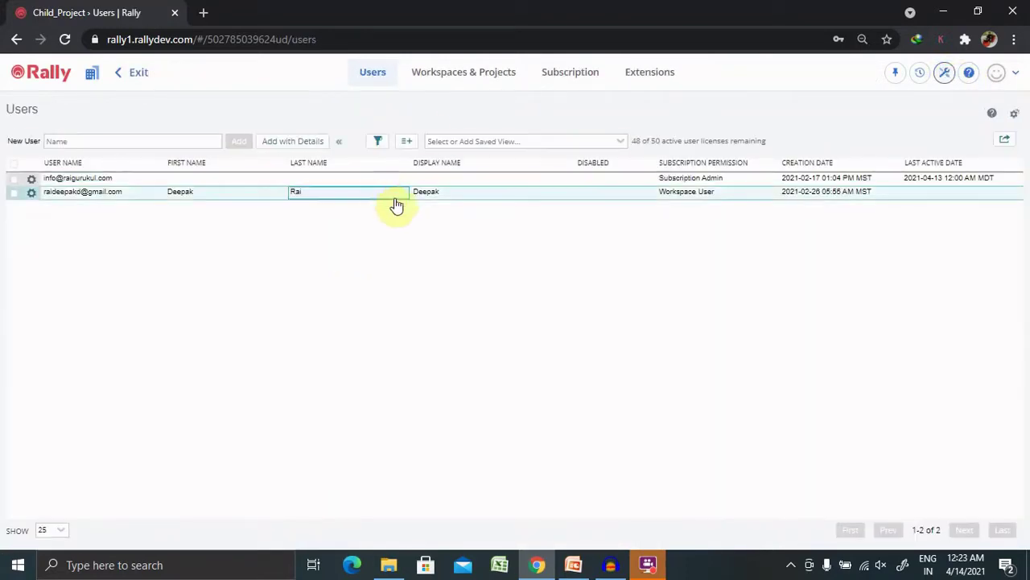
{"action": "left_click", "coordinate": [466, 76]}
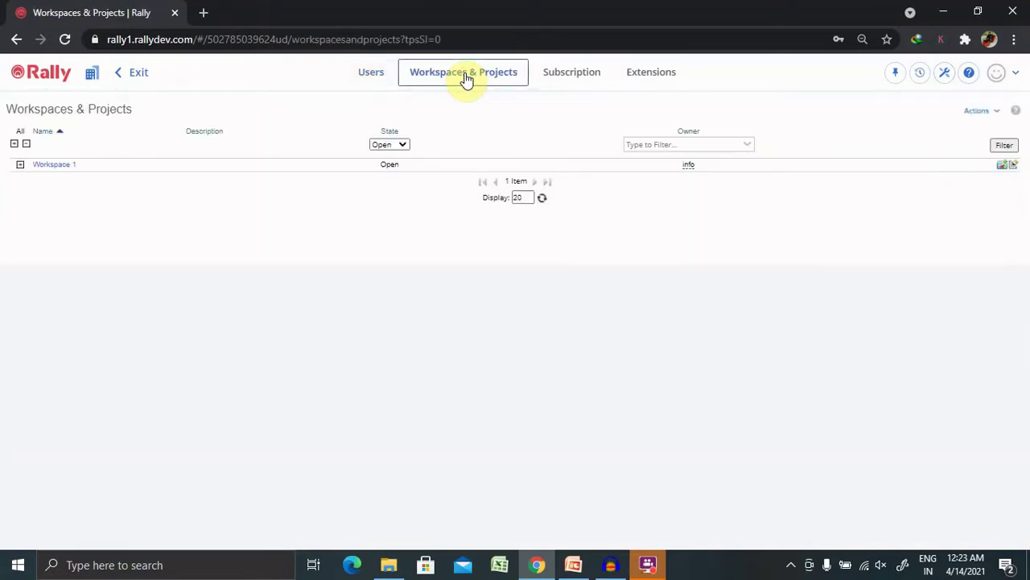
{"action": "left_click", "coordinate": [20, 166]}
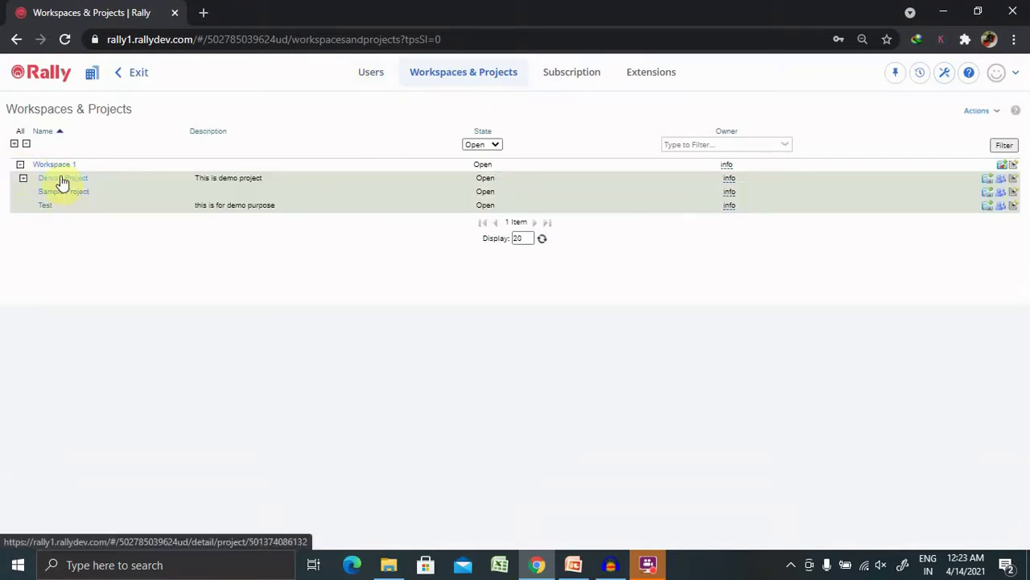
{"action": "left_click", "coordinate": [61, 179]}
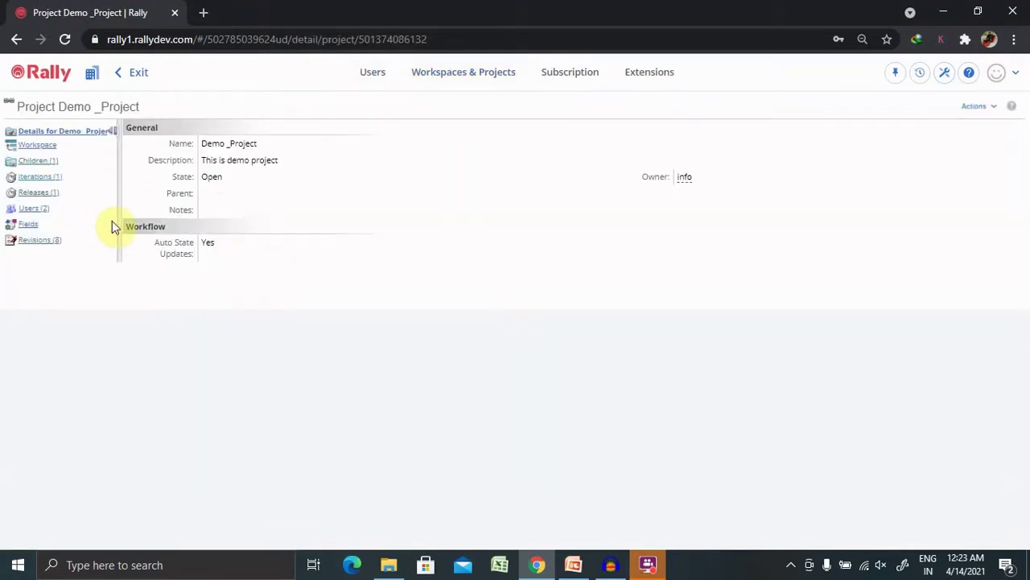
{"action": "left_click", "coordinate": [28, 225]}
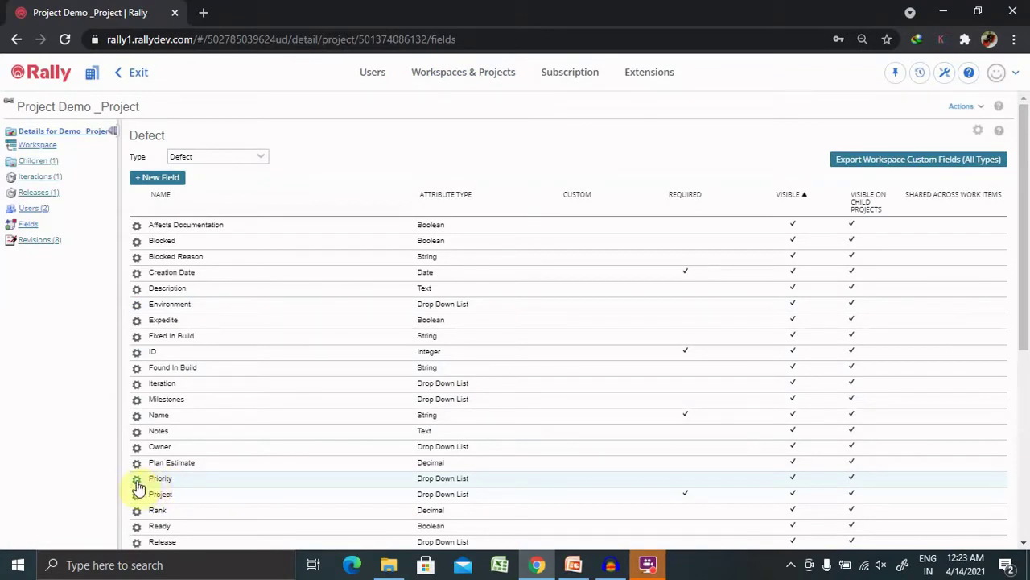
{"action": "mouse_move", "coordinate": [138, 486]}
{"action": "left_mouse_down"}
{"action": "mouse_move", "coordinate": [150, 502]}
{"action": "mouse_move", "coordinate": [142, 495]}
{"action": "left_mouse_up"}
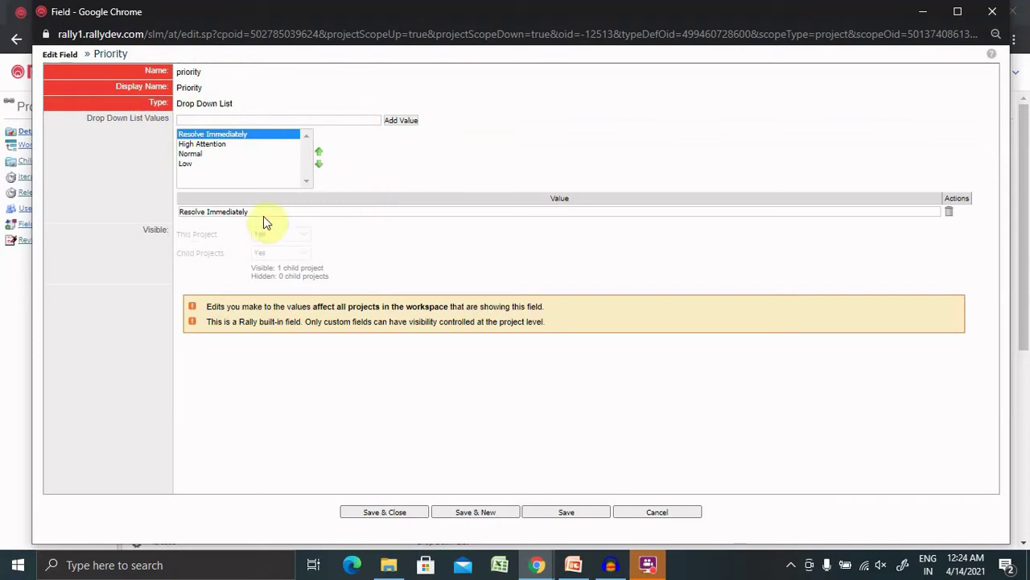
Try moving the High Attention value up one place and return it below Resolve Immediately.
{"action": "left_click", "coordinate": [211, 144]}
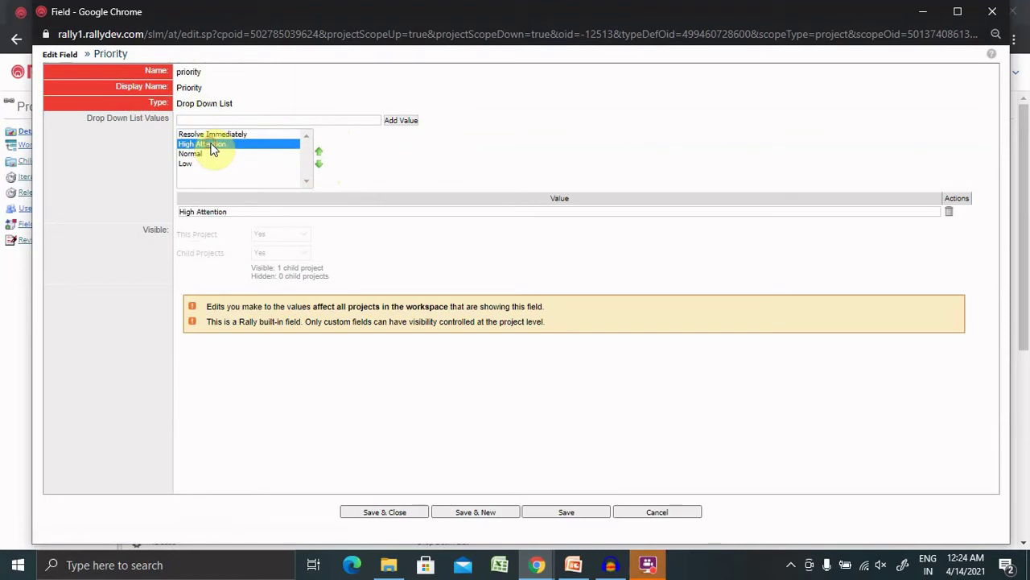
{"action": "left_click", "coordinate": [319, 152]}
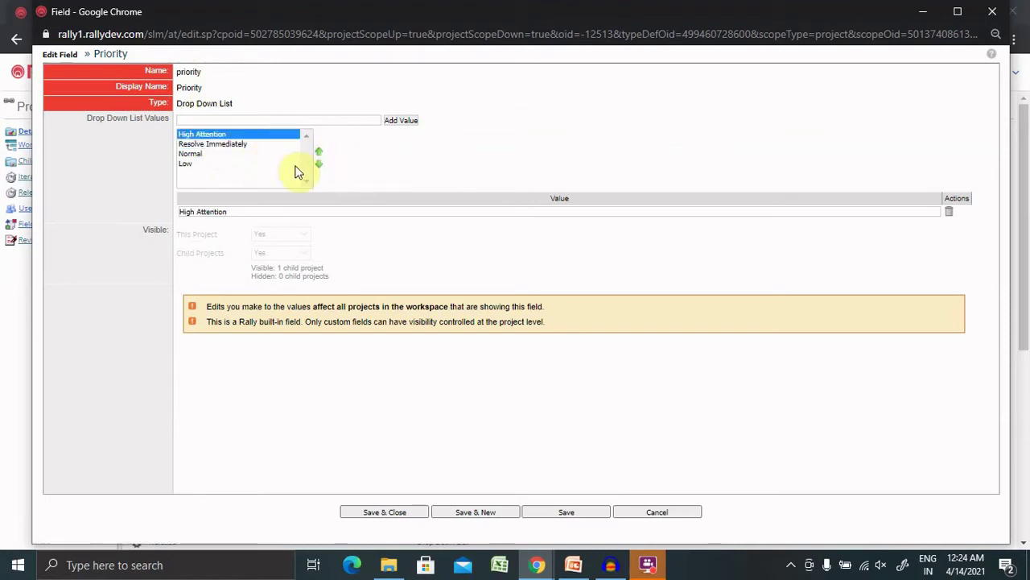
{"action": "left_click", "coordinate": [318, 164]}
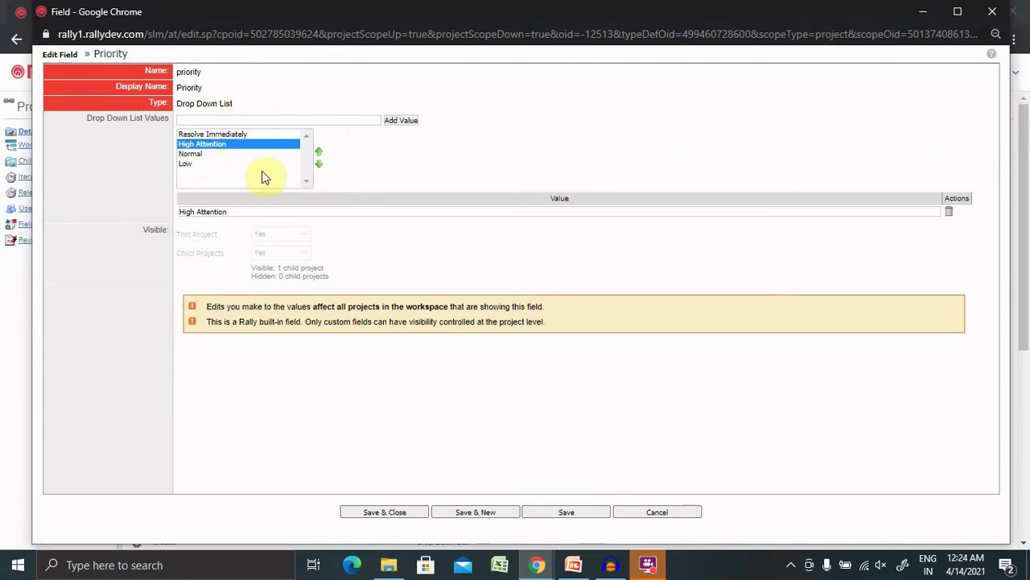
Add a new drop-down value named Blocked to the Priority field.
{"action": "left_click", "coordinate": [295, 118]}
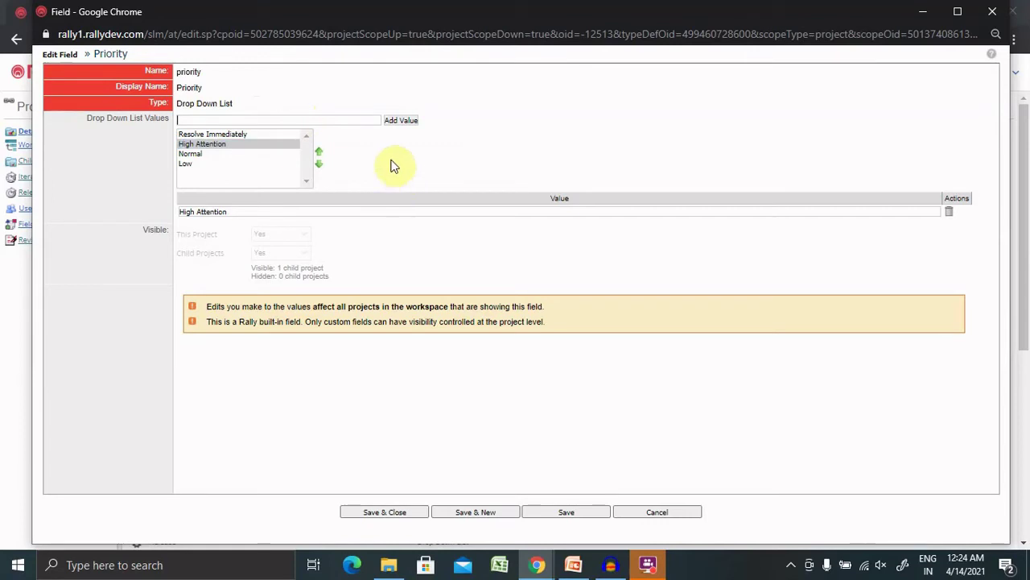
{"action": "type", "text": "Block"}
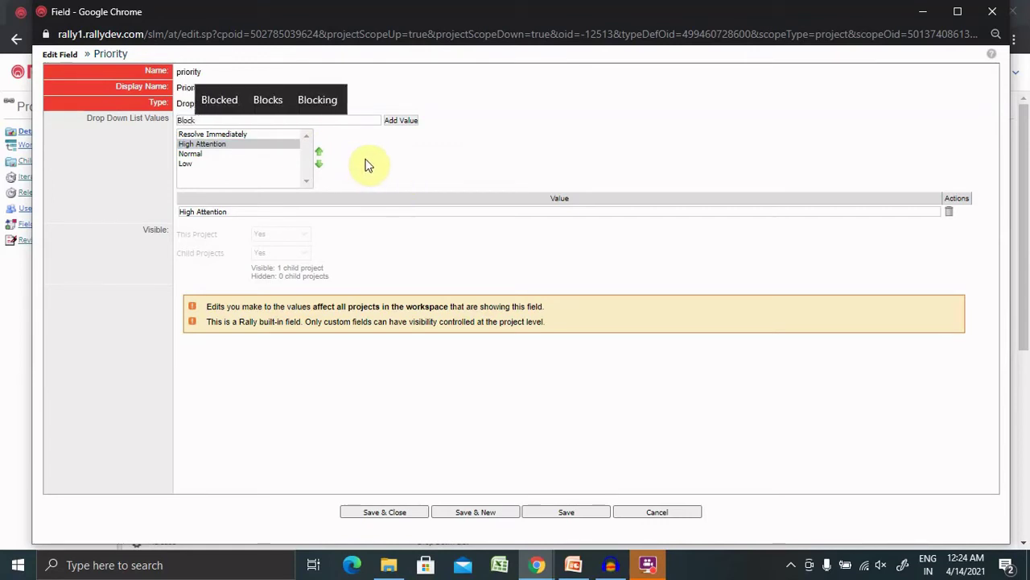
{"action": "type", "text": "ed"}
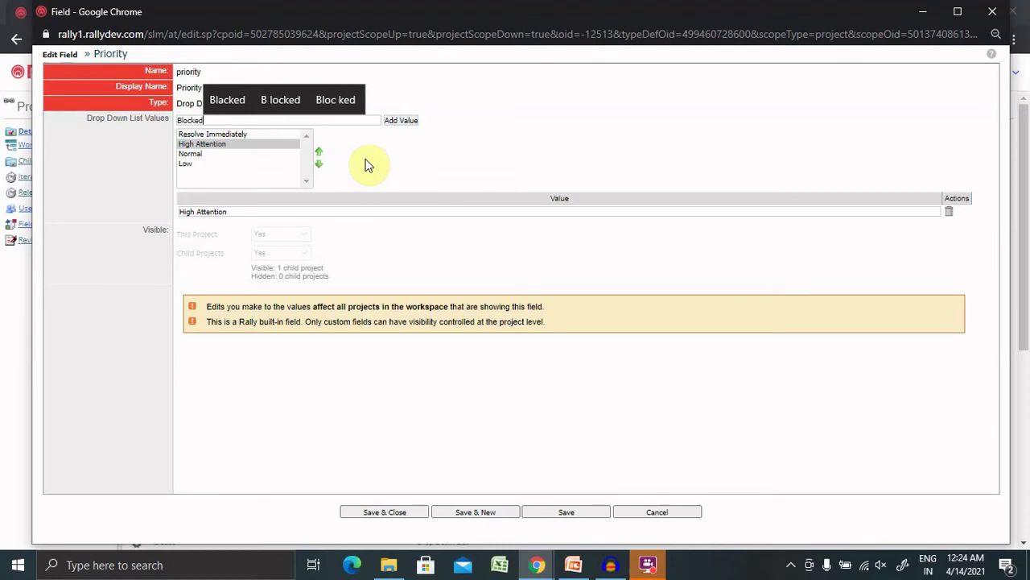
{"action": "left_click", "coordinate": [403, 126]}
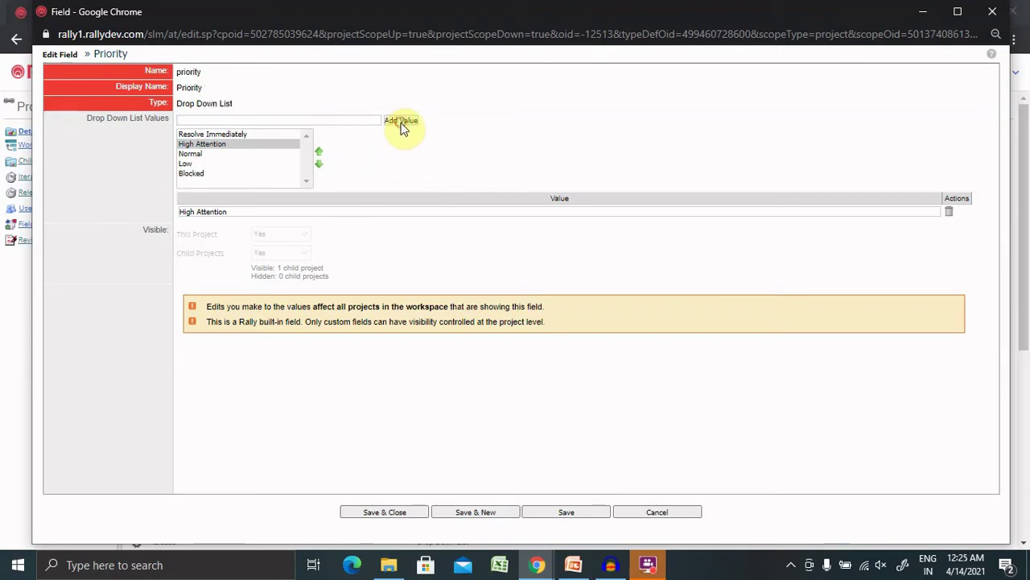
Move the Blocked value up the list to sit directly below Resolve Immediately.
{"action": "left_click", "coordinate": [196, 173]}
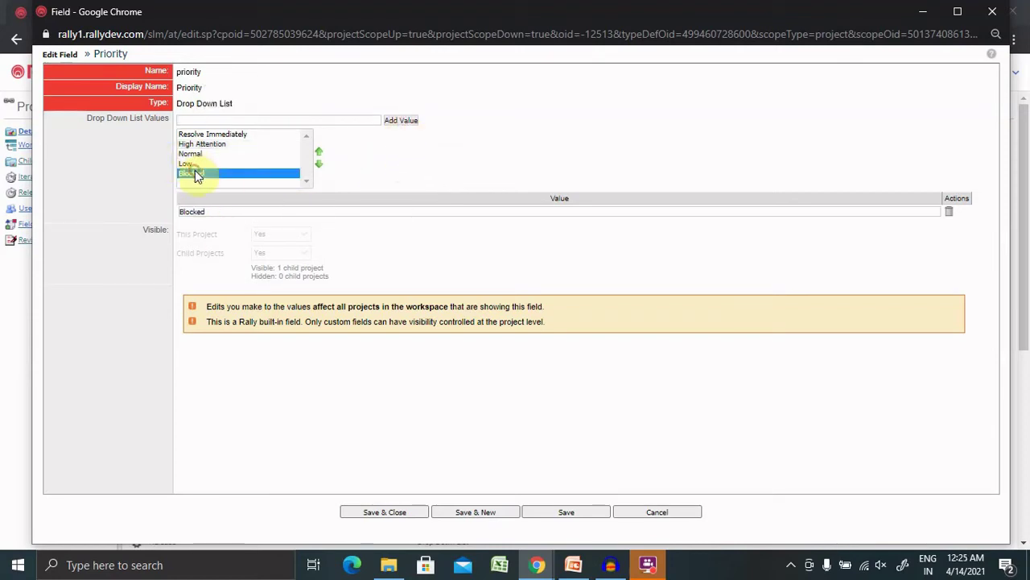
{"action": "left_click", "coordinate": [319, 151]}
{"action": "left_click", "coordinate": [320, 153]}
{"action": "left_click", "coordinate": [320, 153]}
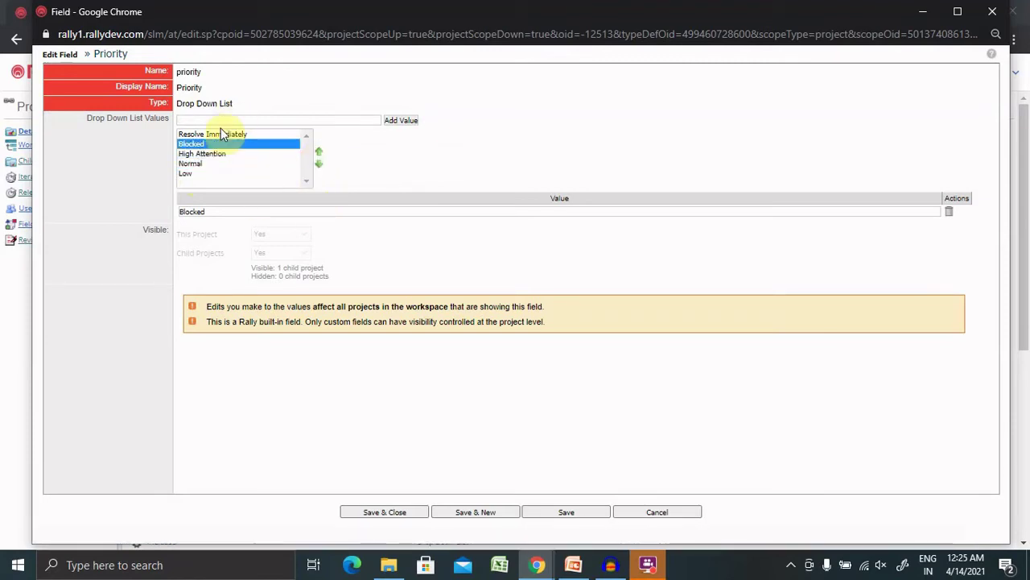
Move the Resolve Immediately value down to the end of the Priority value list.
{"action": "left_click", "coordinate": [225, 134]}
{"action": "left_click", "coordinate": [319, 165]}
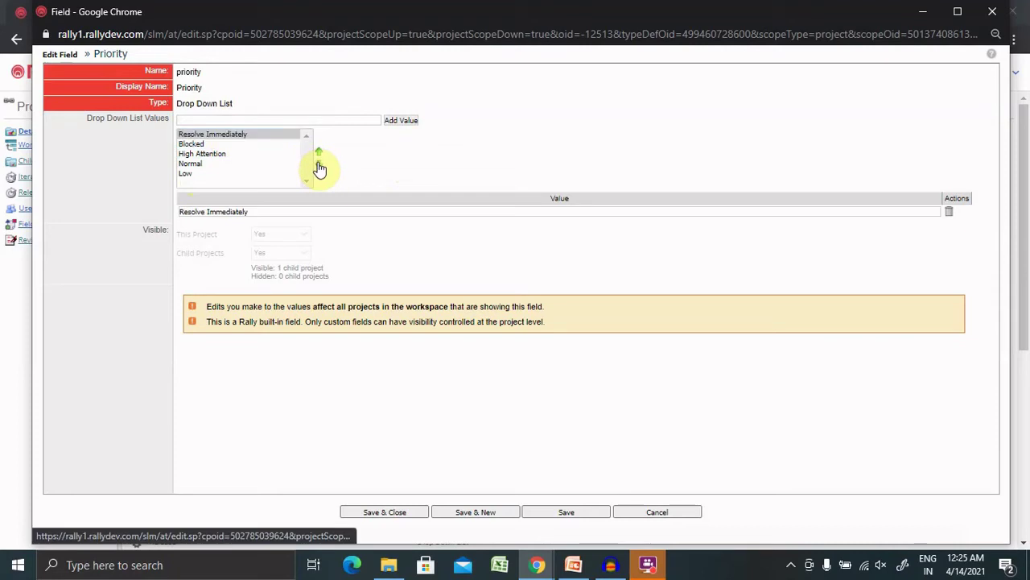
{"action": "left_click", "coordinate": [319, 165]}
{"action": "left_click", "coordinate": [318, 166]}
{"action": "left_click", "coordinate": [318, 166]}
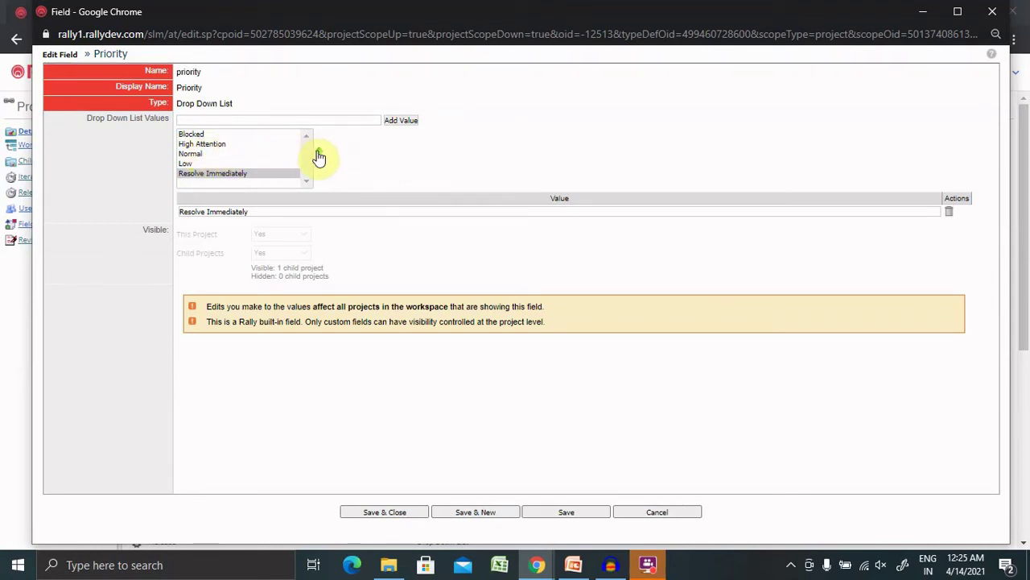
Rename the High Attention value to High, and save and close the Priority field.
{"action": "left_click", "coordinate": [210, 144]}
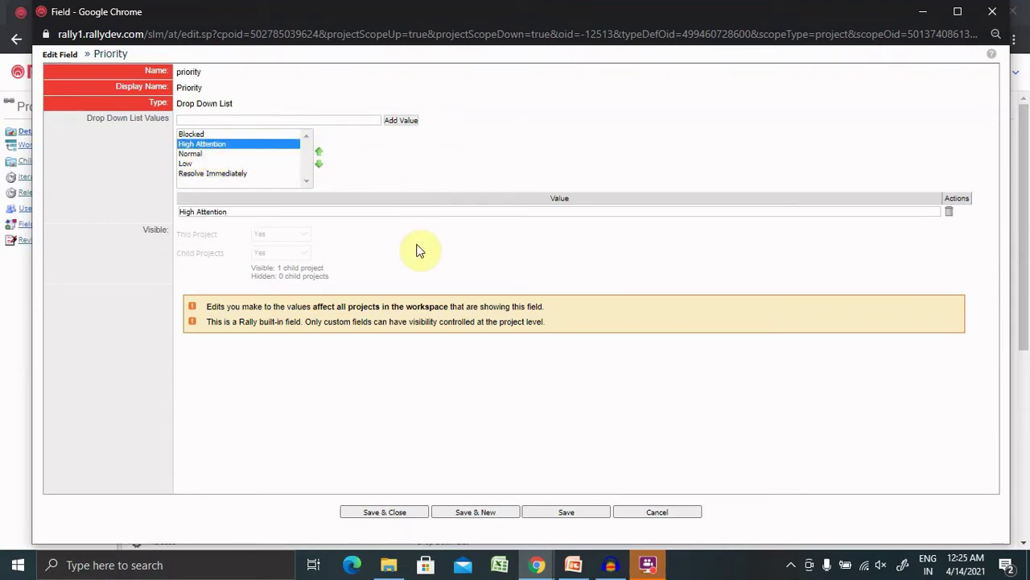
{"action": "left_click", "coordinate": [238, 211]}
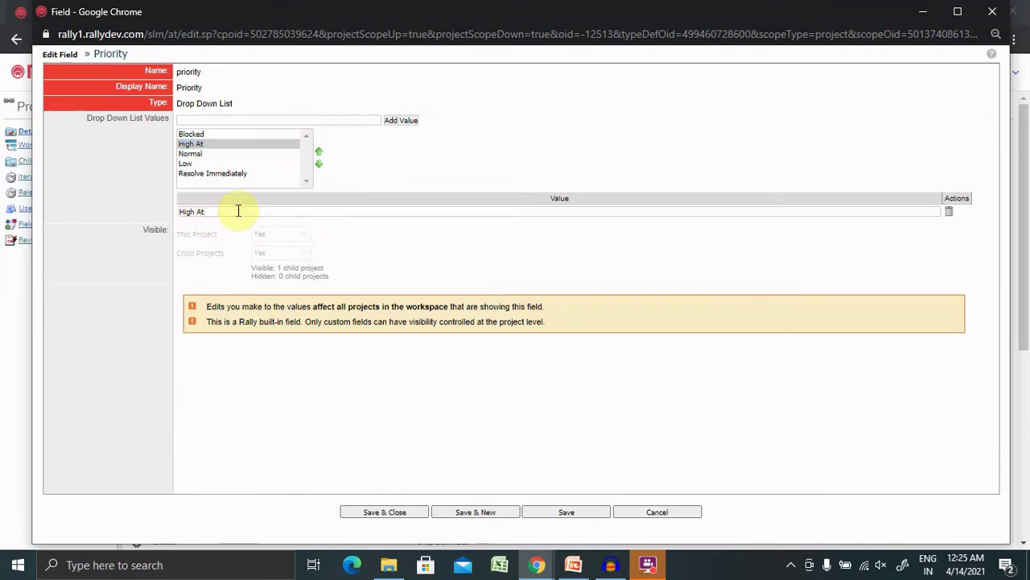
{"action": "key", "text": "BackSpace"}
{"action": "key", "text": "BackSpace"}
{"action": "key", "text": "BackSpace"}
{"action": "left_click", "coordinate": [386, 250]}
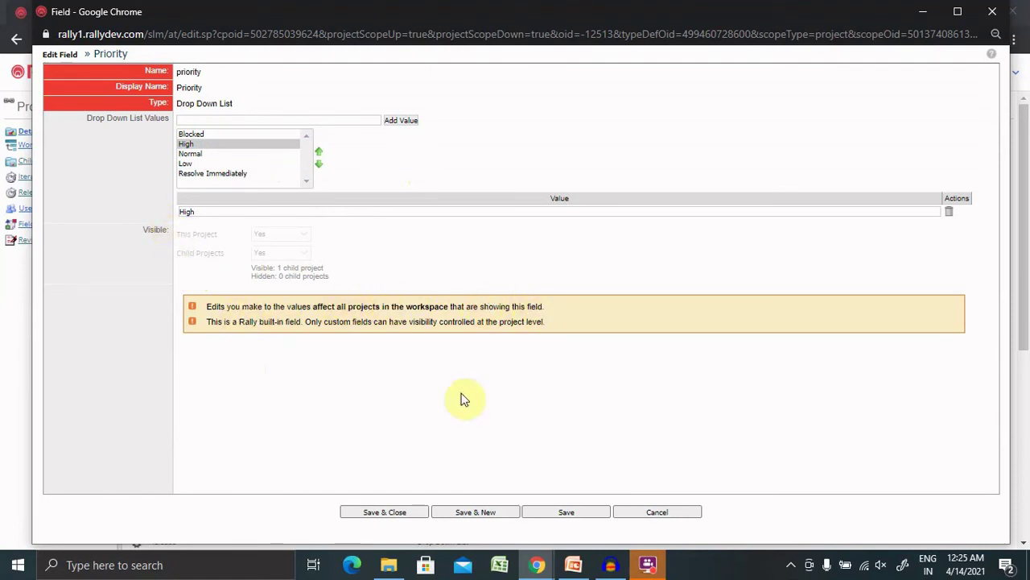
{"action": "left_click", "coordinate": [376, 512]}
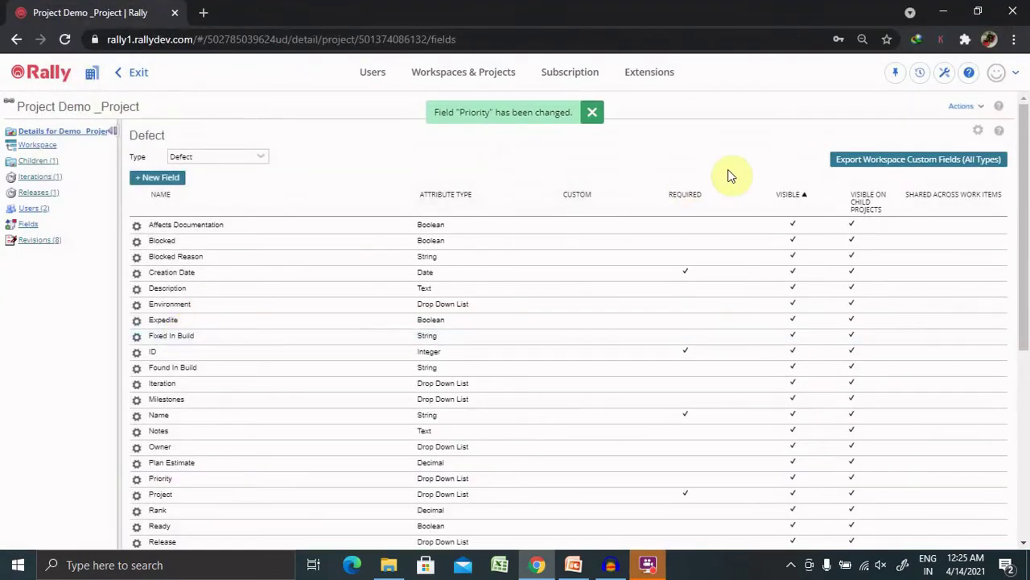
Reopen the Priority field for editing and delete its Resolve Immediately value.
{"action": "left_click", "coordinate": [135, 483]}
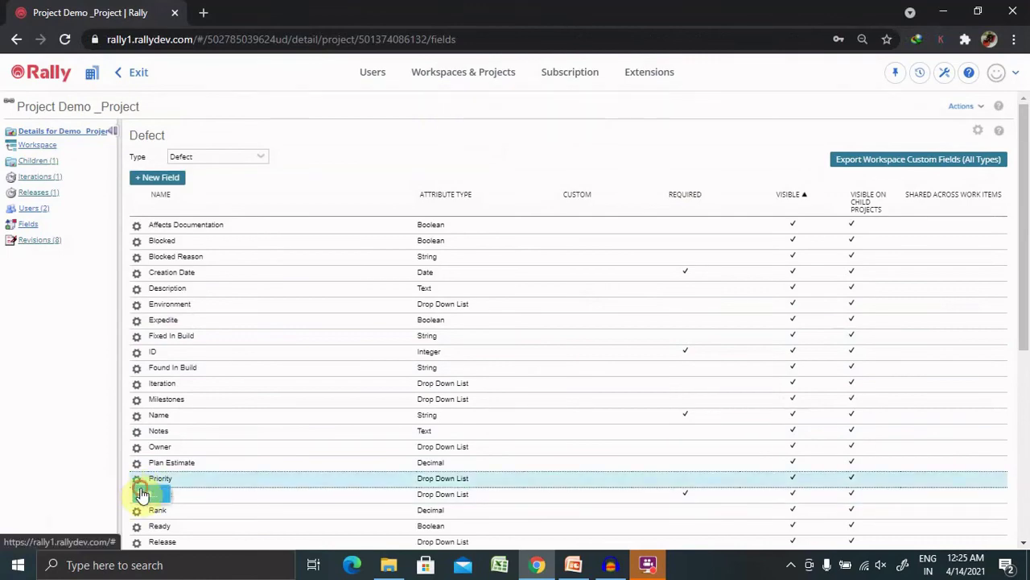
{"action": "left_click", "coordinate": [141, 493]}
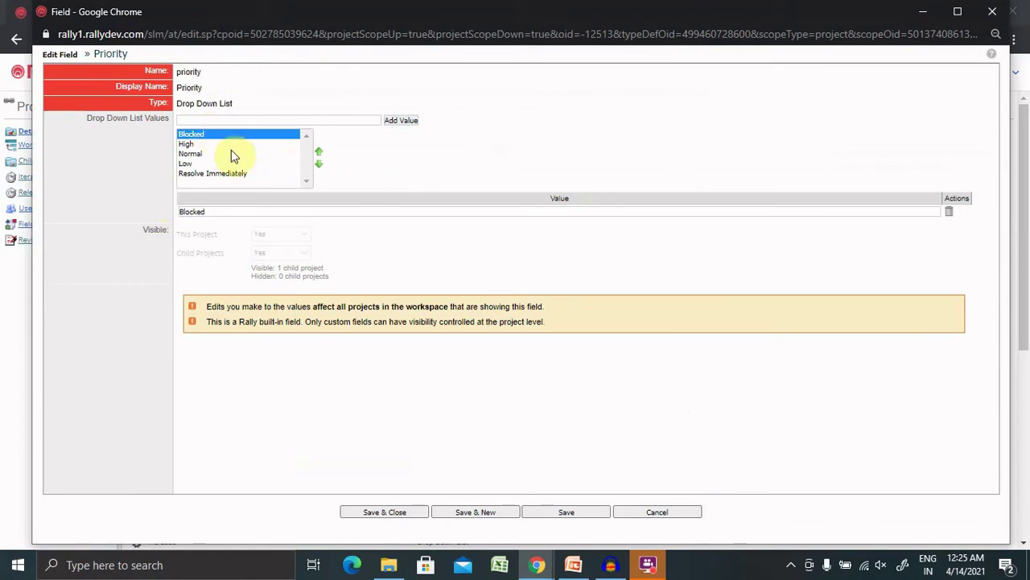
{"action": "left_click", "coordinate": [197, 173]}
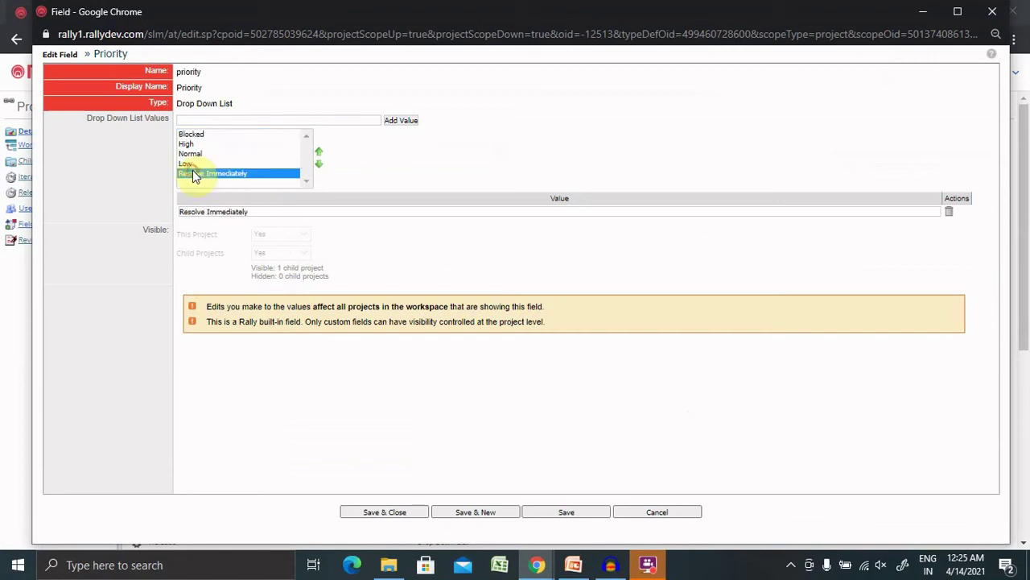
{"action": "left_click", "coordinate": [949, 212]}
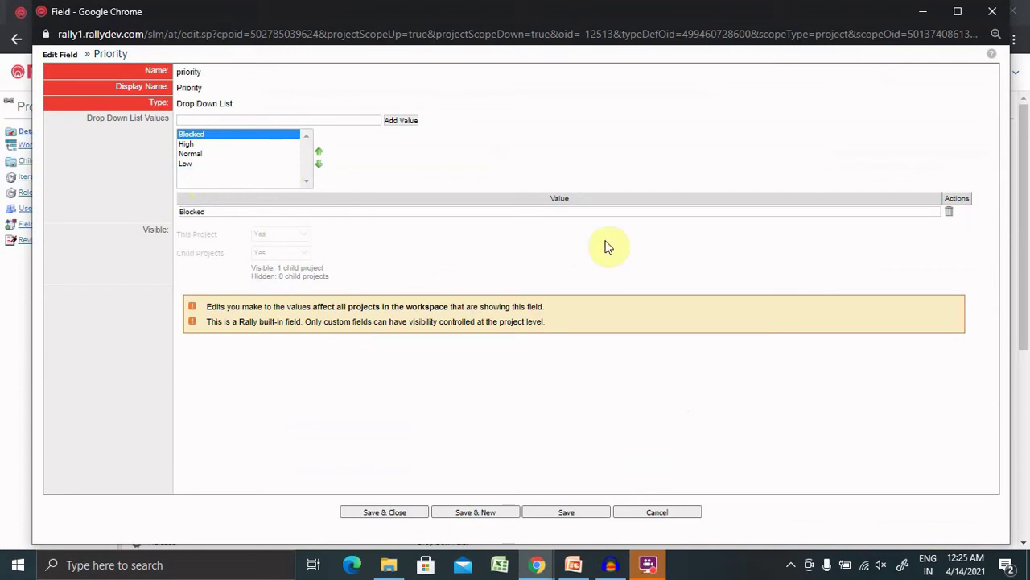
Add a new drop-down value named Medium to the Priority field.
{"action": "left_click", "coordinate": [325, 120]}
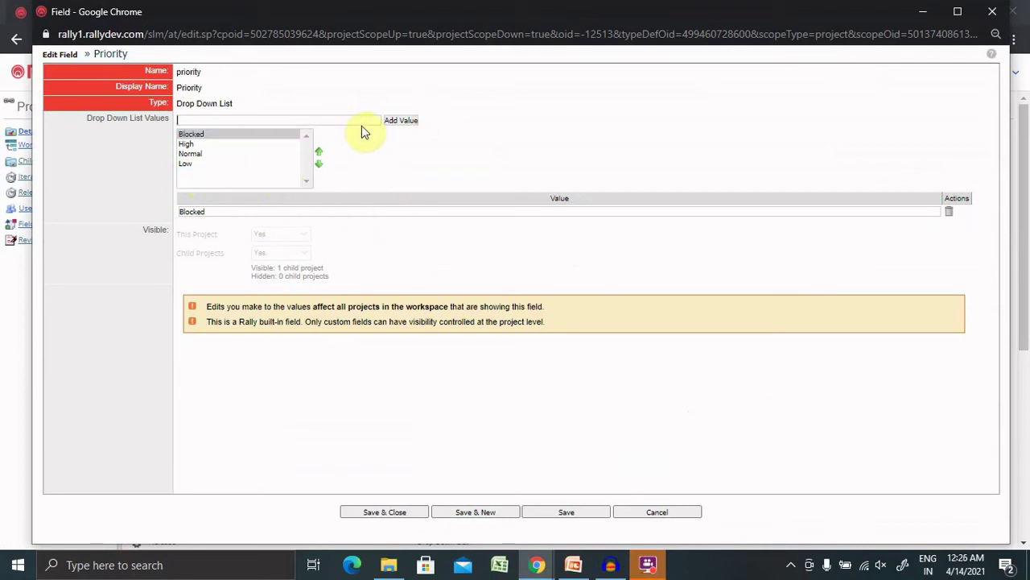
{"action": "type", "text": "Medium"}
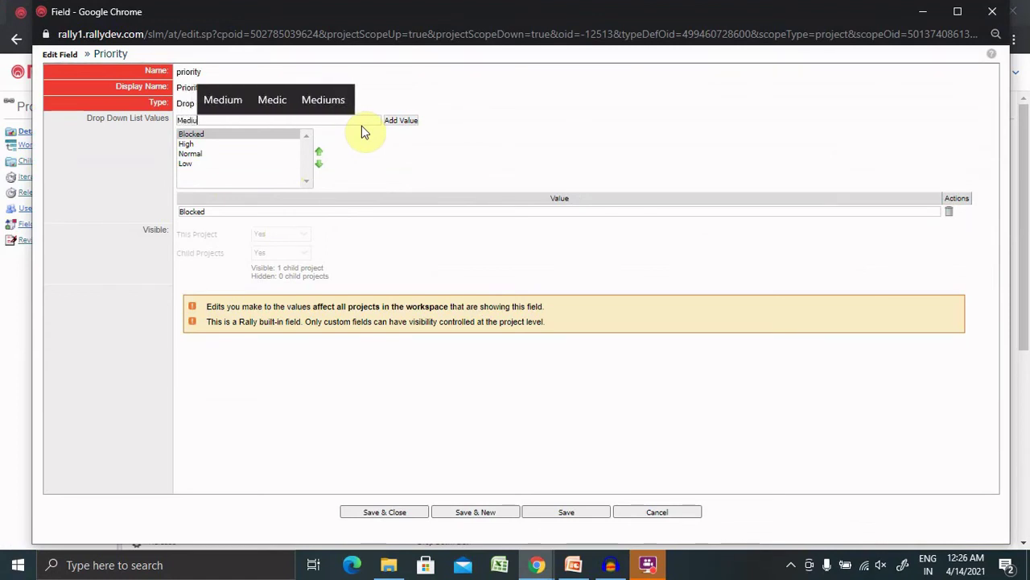
{"action": "left_click", "coordinate": [407, 123]}
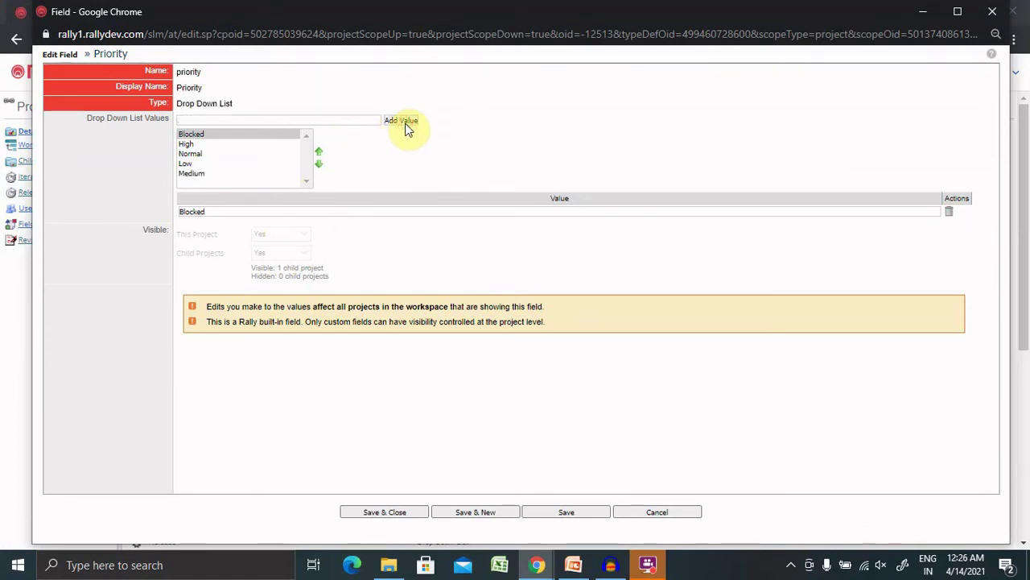
Move the Medium value up to sit between High and Normal, and save and close the Priority field.
{"action": "left_click", "coordinate": [196, 174]}
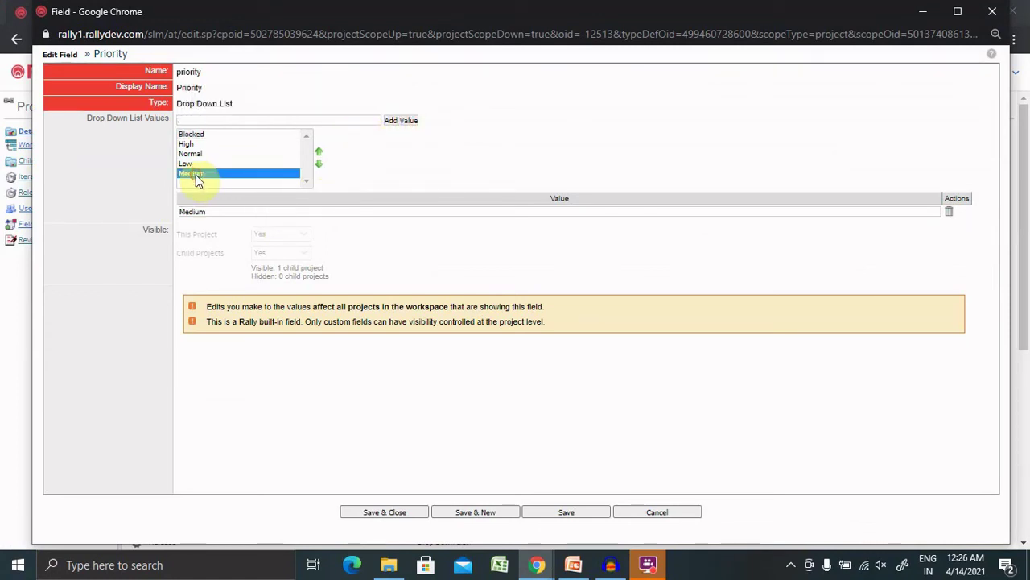
{"action": "left_click", "coordinate": [319, 151]}
{"action": "left_click", "coordinate": [319, 151]}
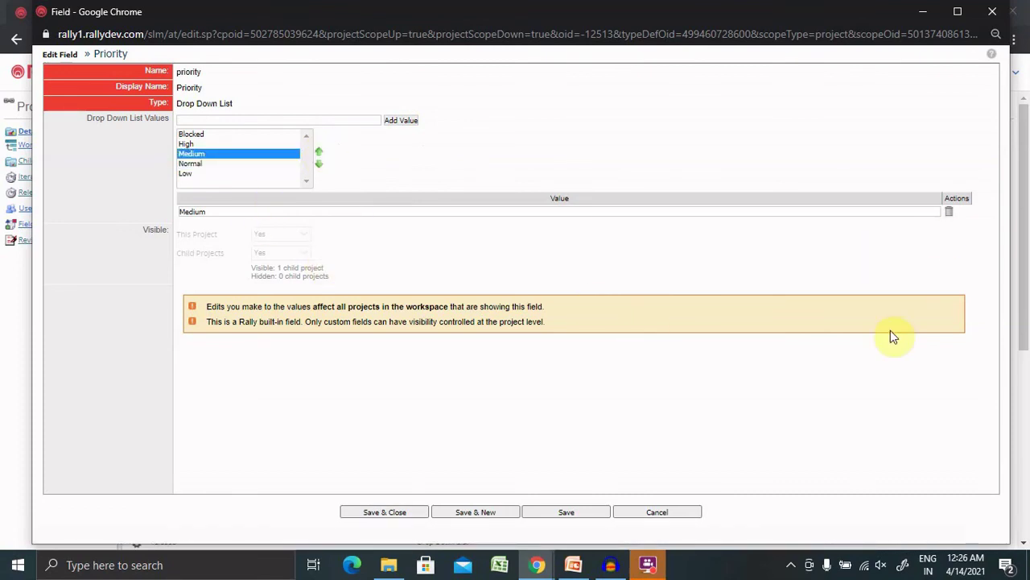
{"action": "left_click", "coordinate": [397, 516]}
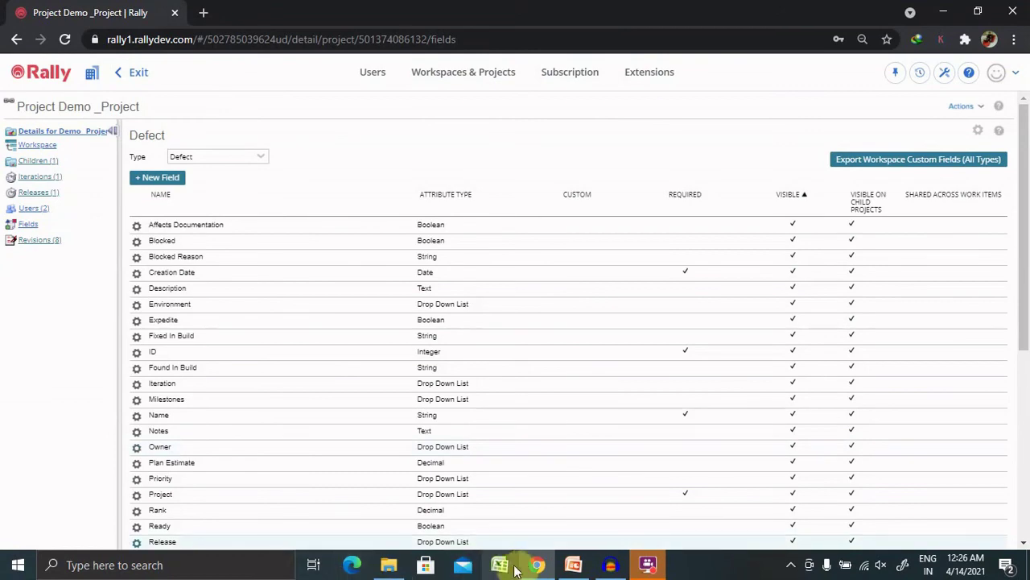
Switch to the PowerPoint presentation and show the closing Thank You slide.
{"action": "left_click", "coordinate": [573, 566]}
{"action": "left_click", "coordinate": [85, 325]}
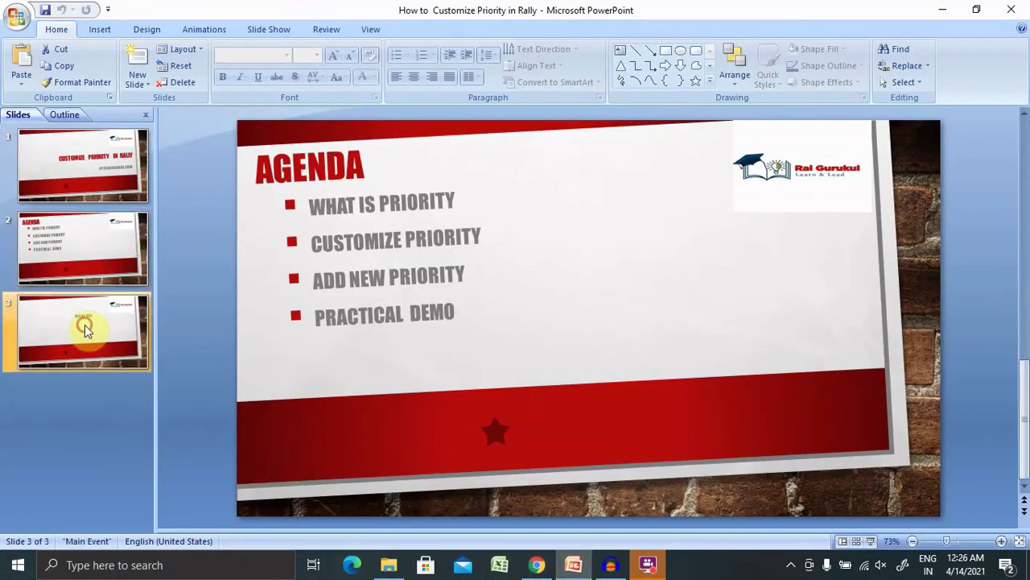
{"action": "left_click", "coordinate": [84, 325]}
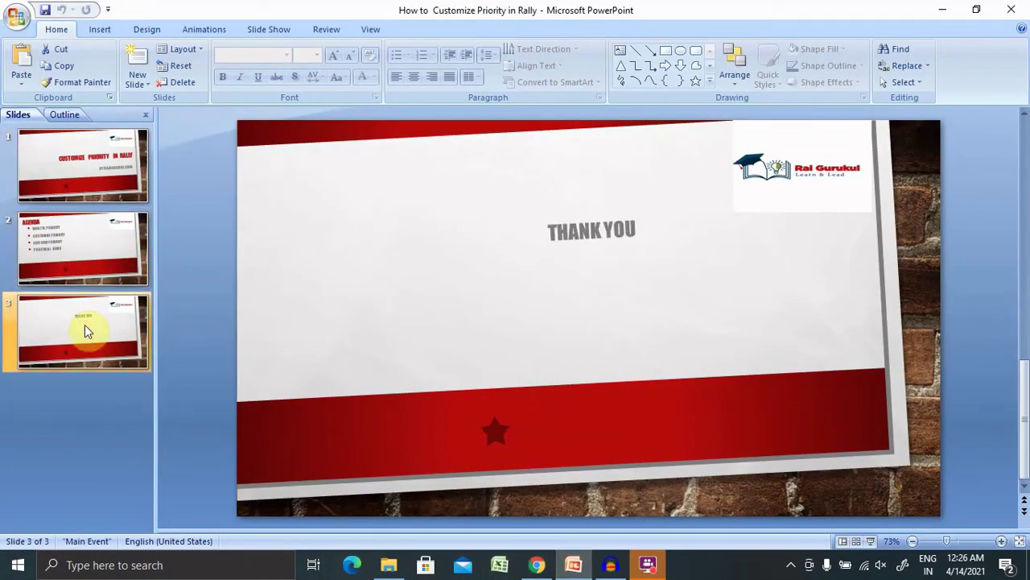